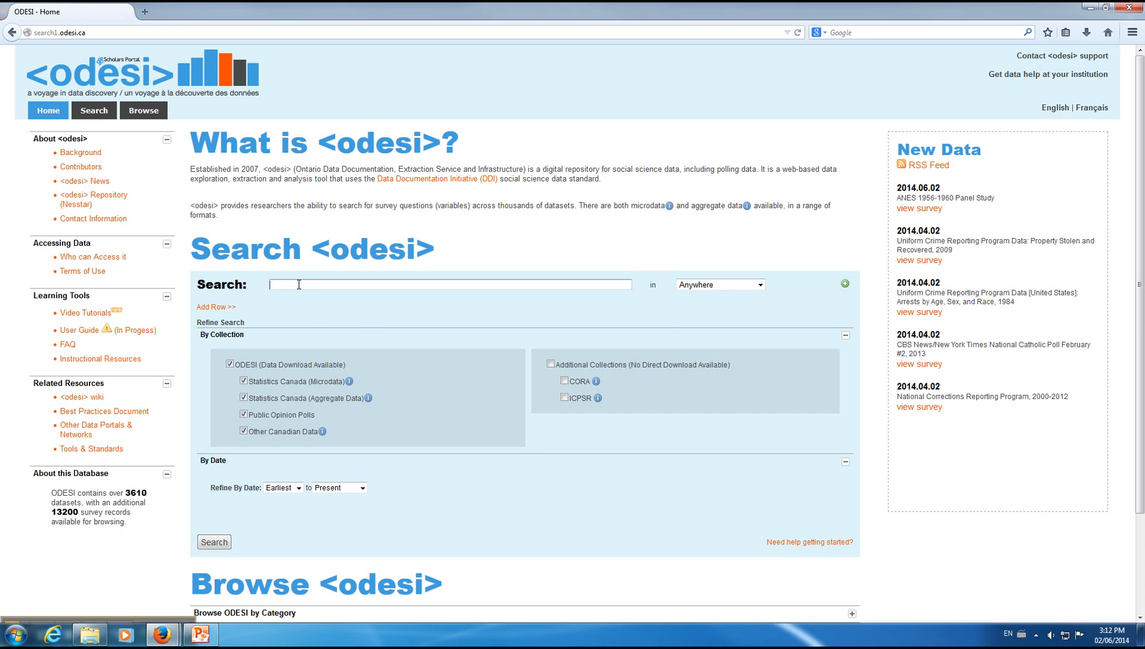
# Enter Internet as the first search term and restrict it to the Variable/Category Label field
pyautogui.write('Internet')
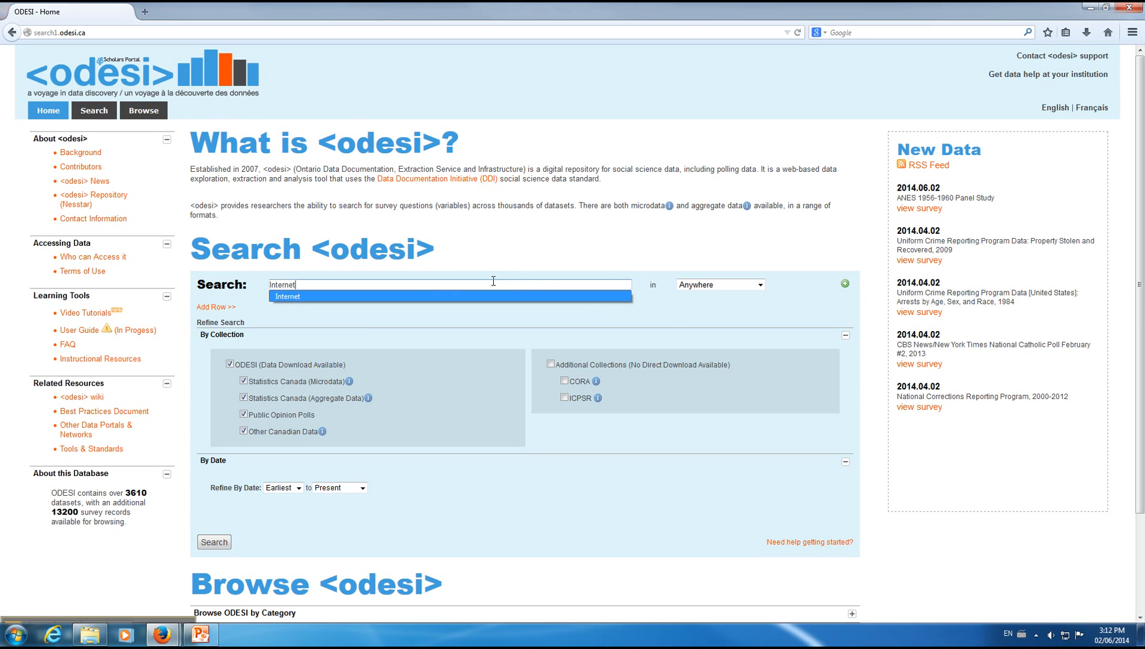
pyautogui.click(760, 286)
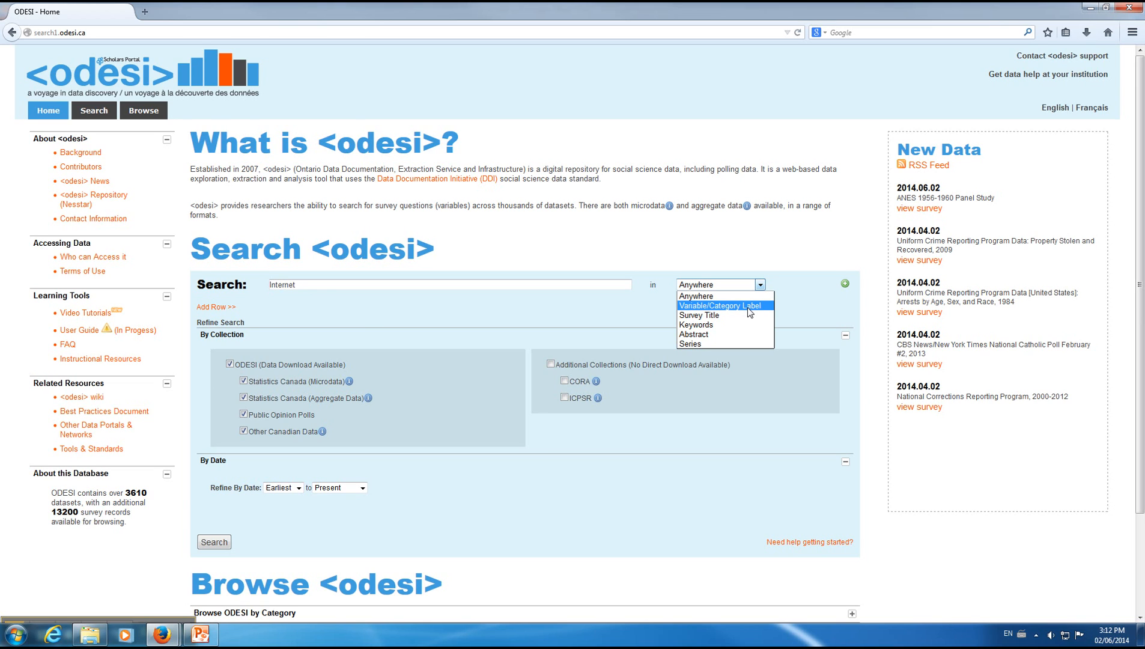
pyautogui.click(747, 307)
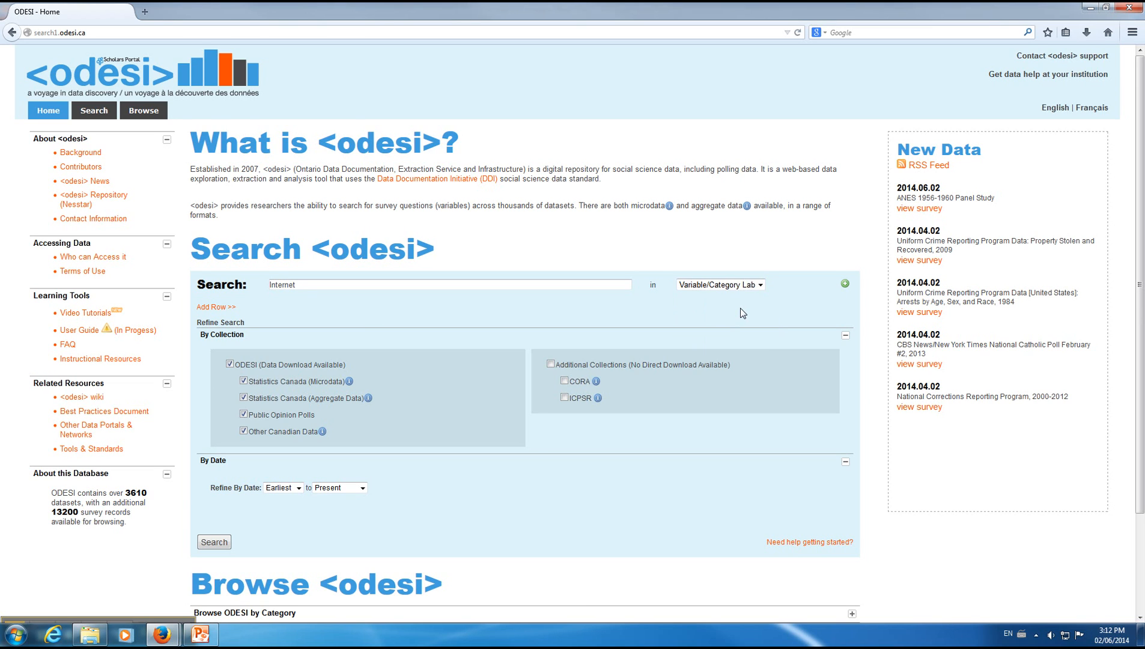
# Add a second search row joined with AND for the term IM, restricted to Variable/Category Label
pyautogui.click(844, 283)
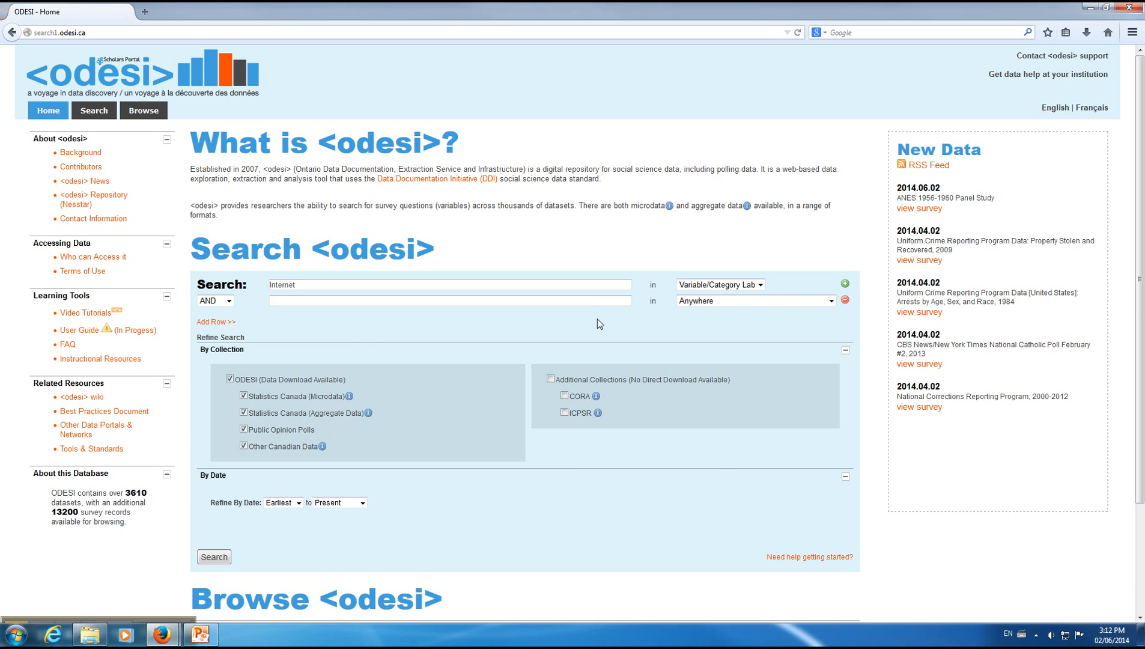
pyautogui.click(307, 304)
pyautogui.write('IM')
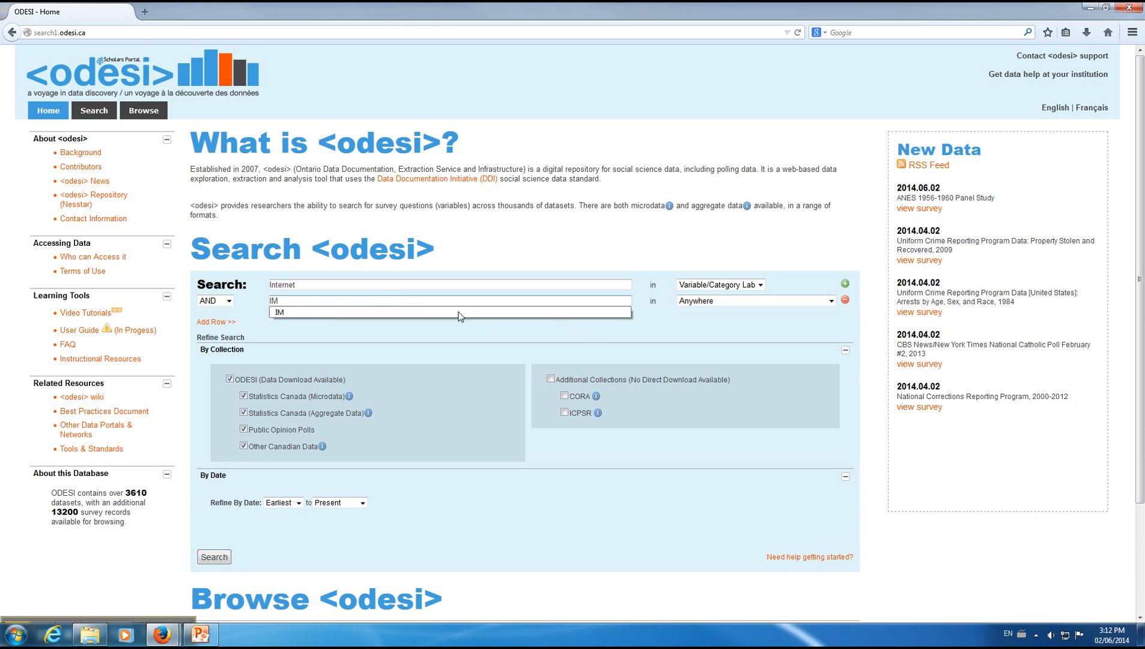
pyautogui.click(846, 300)
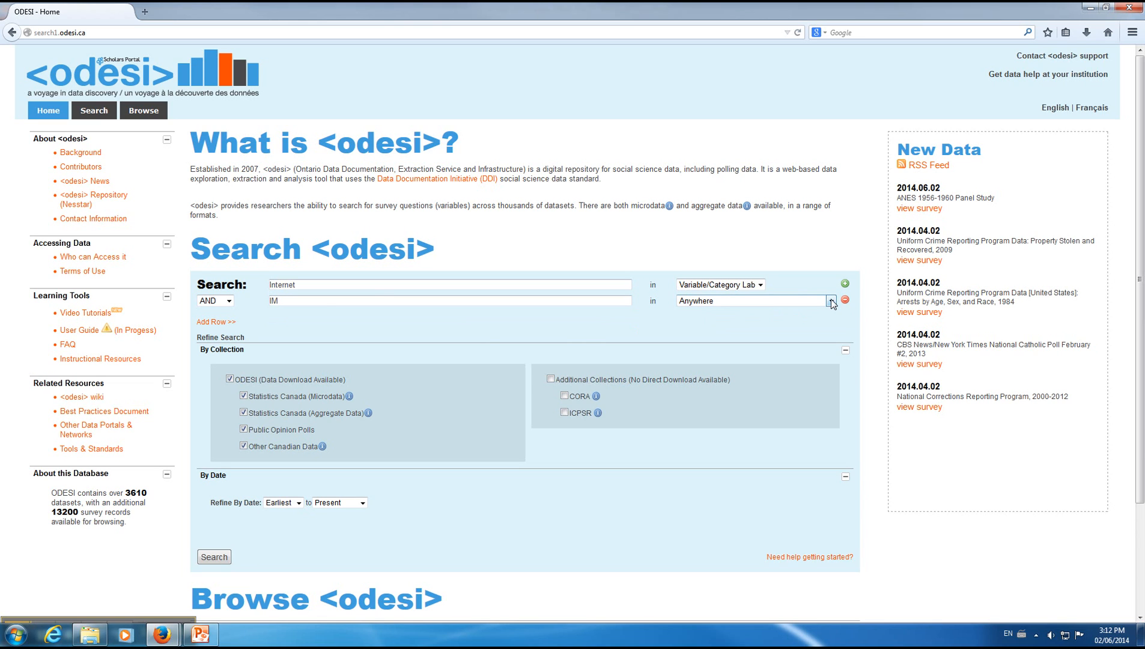
pyautogui.click(832, 302)
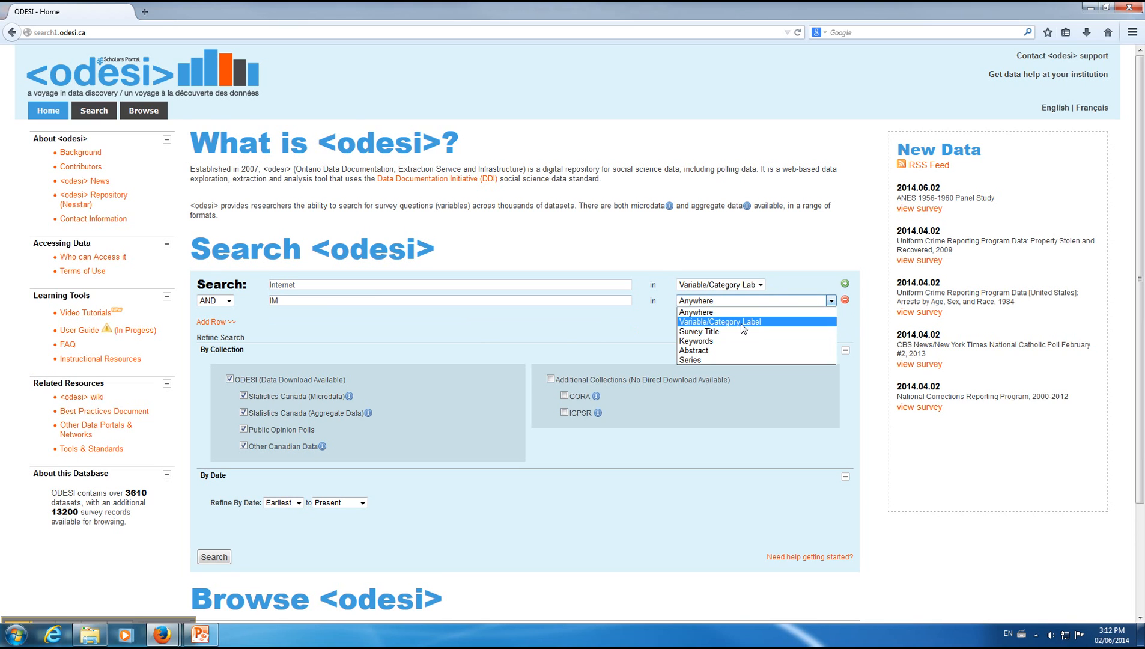
pyautogui.click(740, 323)
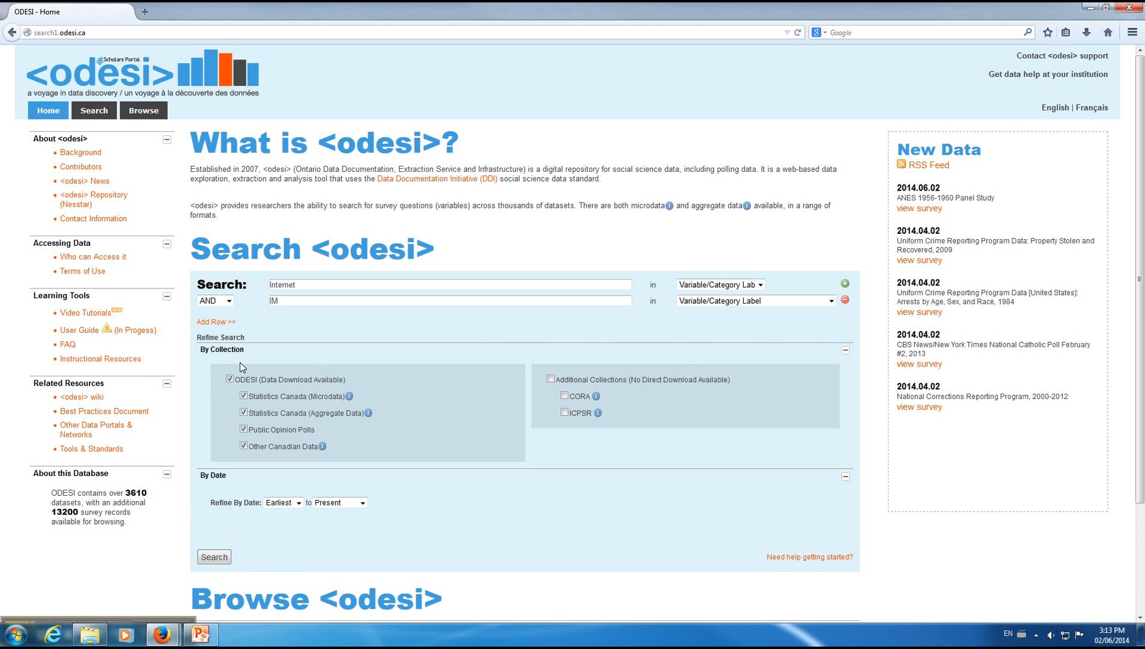
# Keep all ODESI collections selected and run the two-term search
pyautogui.click(230, 379)
pyautogui.click(229, 379)
pyautogui.click(216, 561)
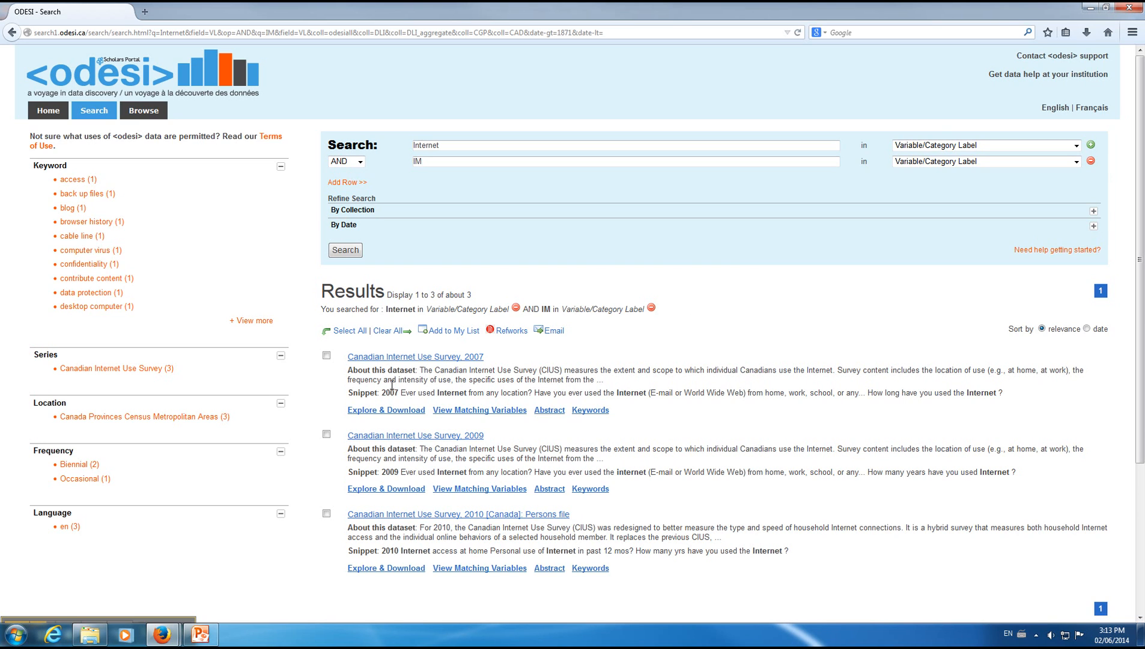
# Open the Canadian Internet Use Survey, 2007 record and review its study description, file specifications, documentation, survey variables and abstract
pyautogui.click(410, 358)
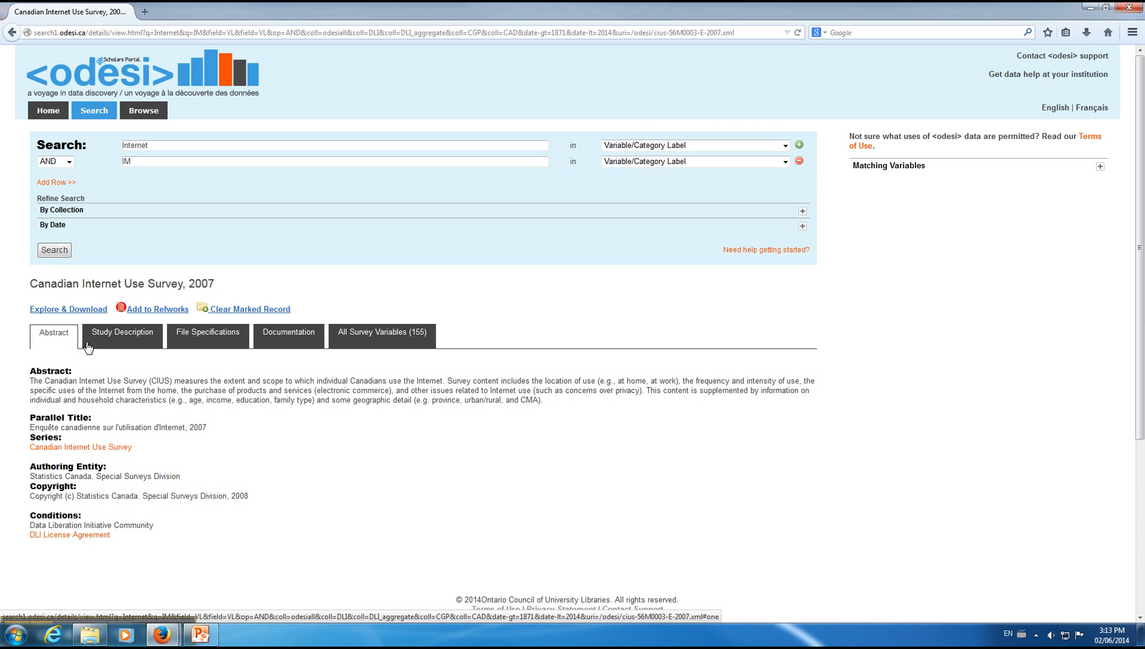
pyautogui.click(117, 333)
pyautogui.click(195, 335)
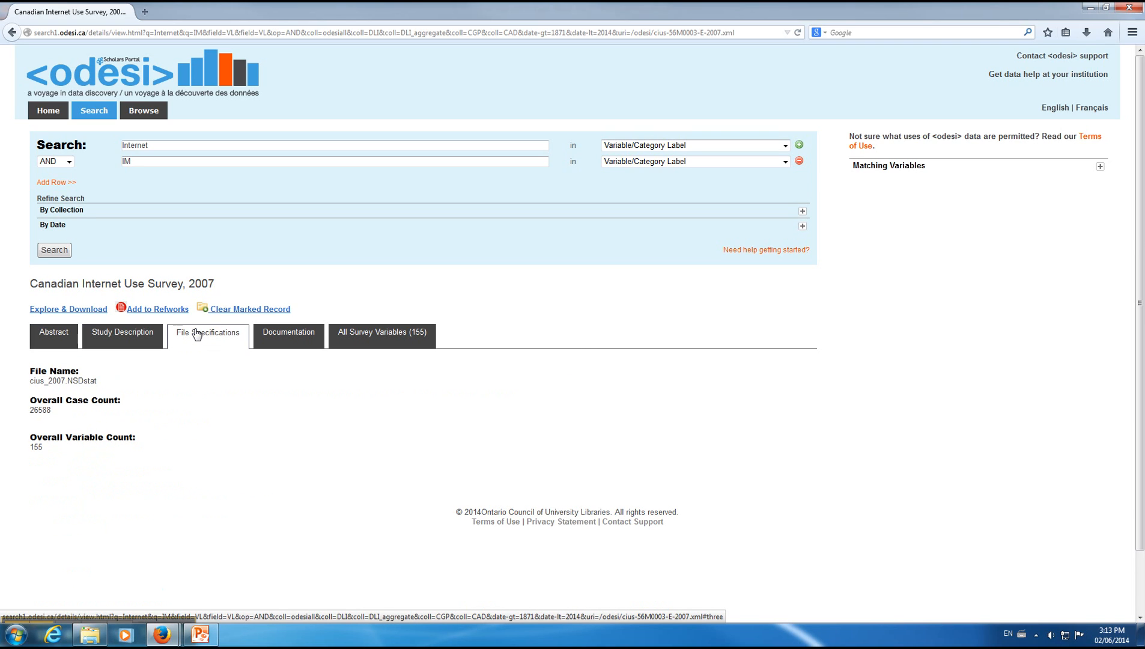
pyautogui.click(288, 345)
pyautogui.click(343, 347)
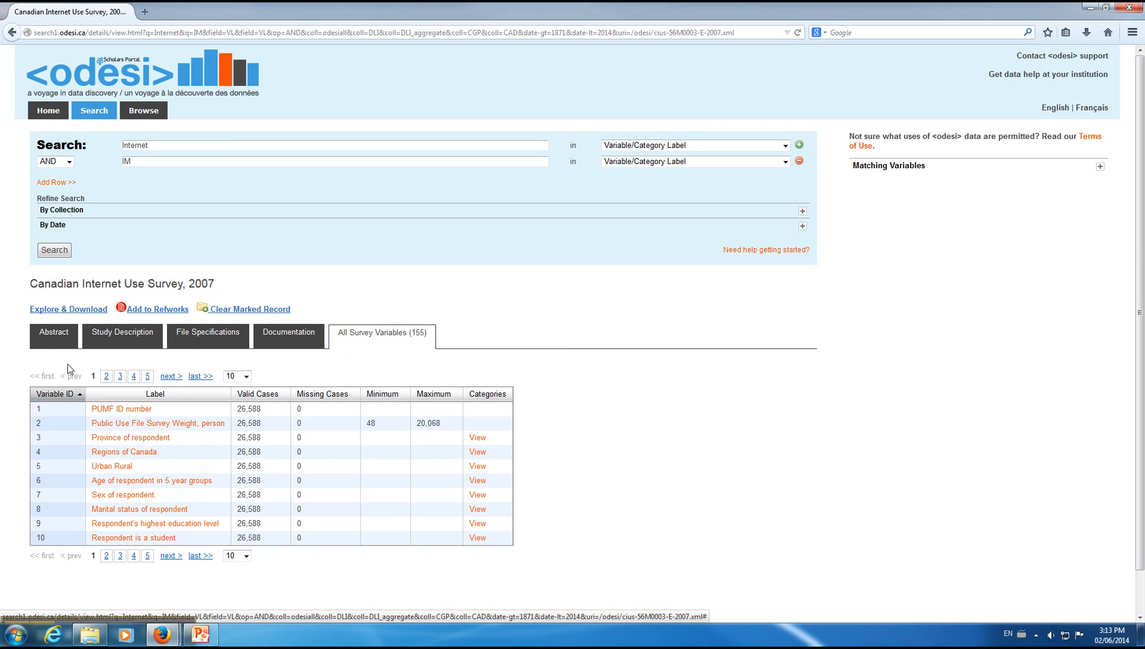
pyautogui.click(47, 340)
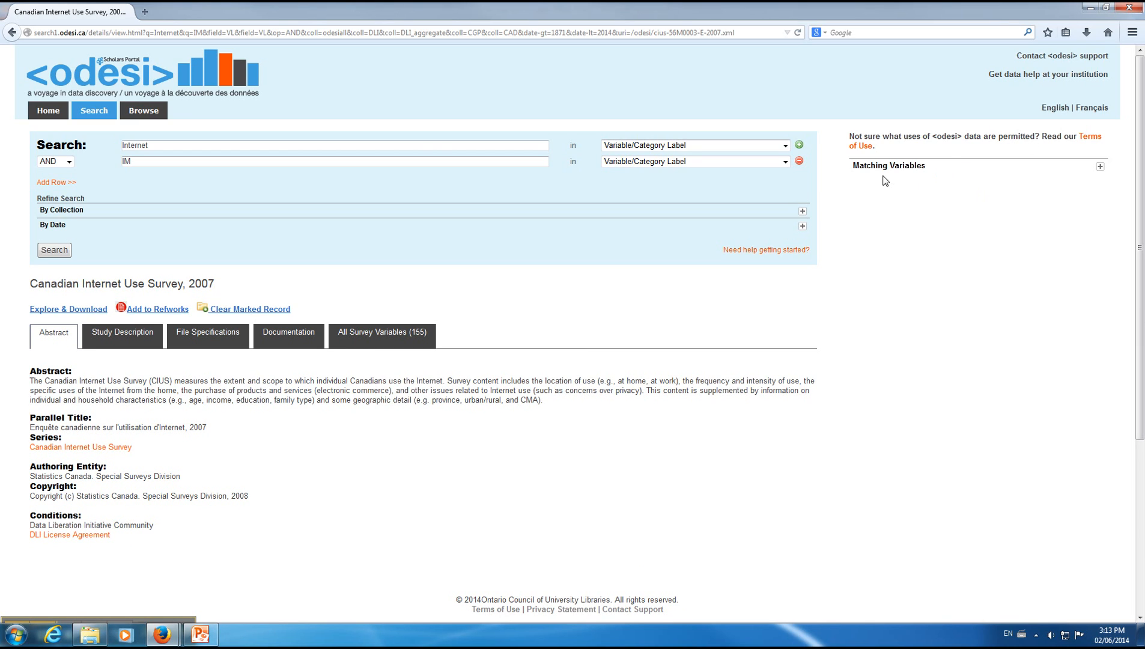
# Expand the survey's matching variables and open "Past yr - Internet at home - IM service" in Nesstar WebView
pyautogui.click(1100, 168)
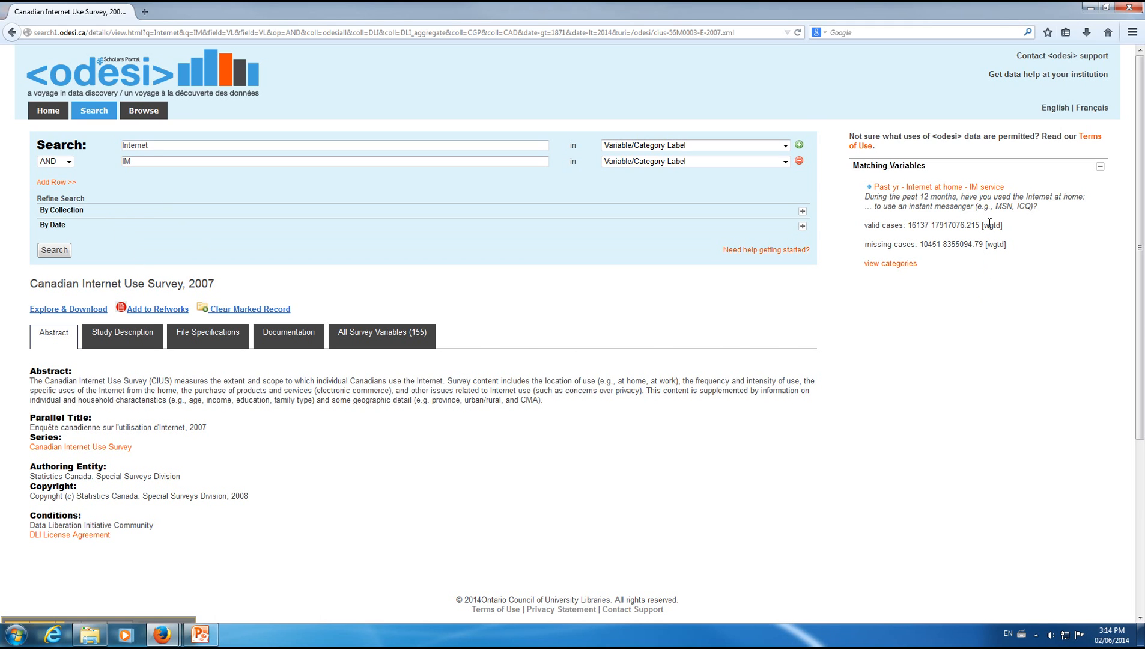
pyautogui.click(983, 190)
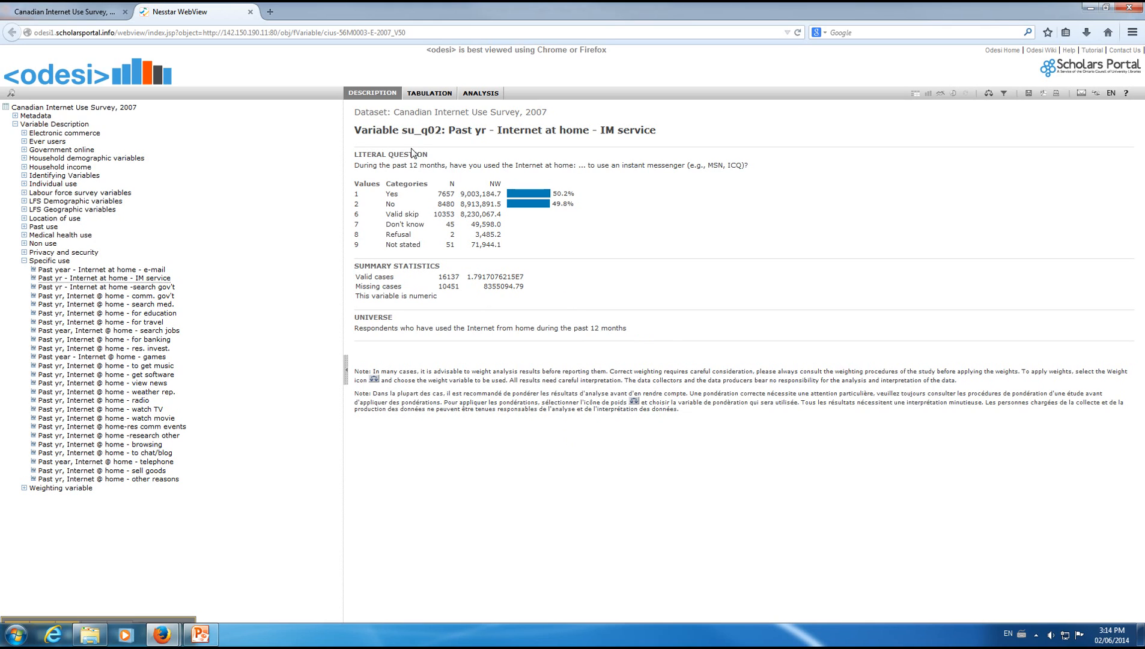
# Start a tabulation with "Past yr - Internet at home - IM service" as the row variable
pyautogui.click(442, 94)
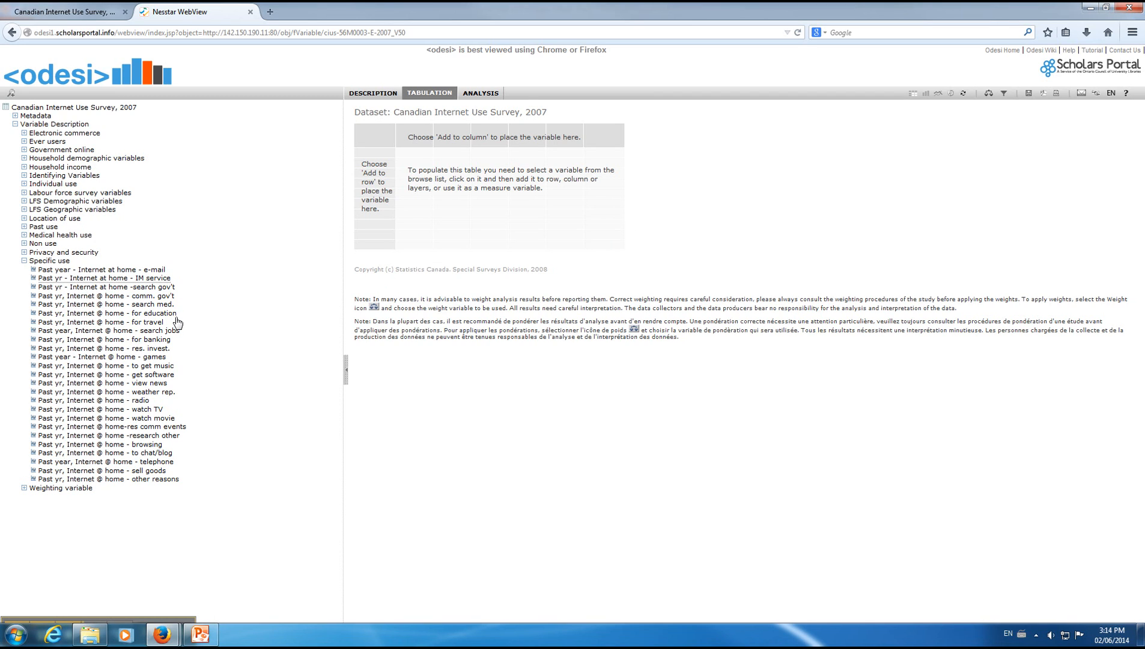
pyautogui.click(118, 279)
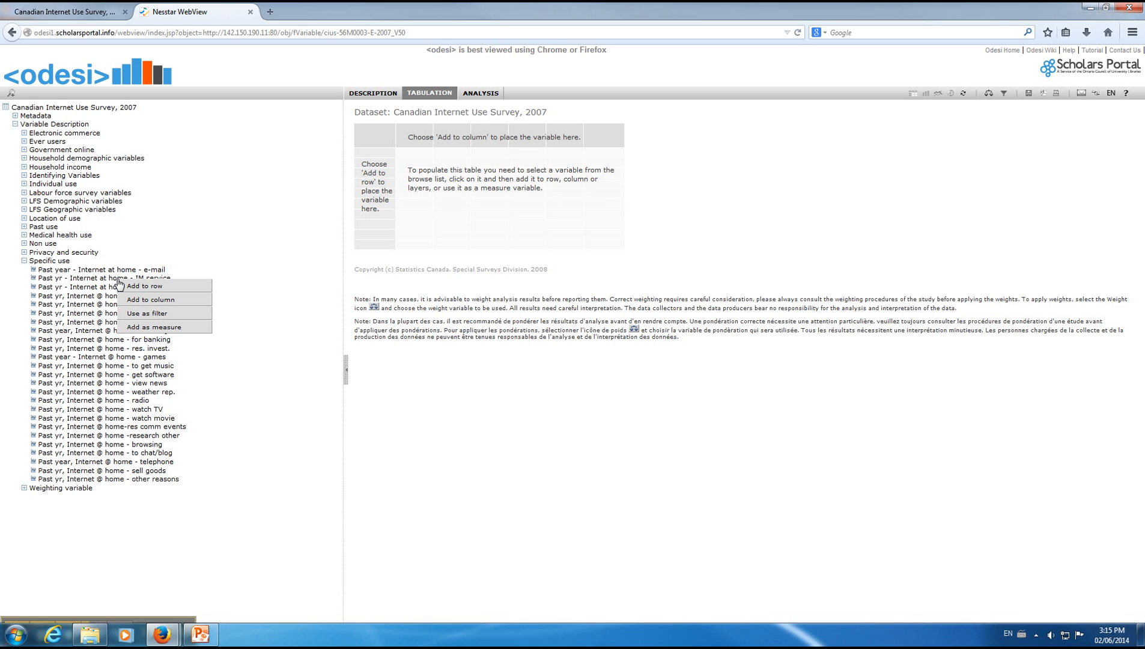
pyautogui.click(139, 289)
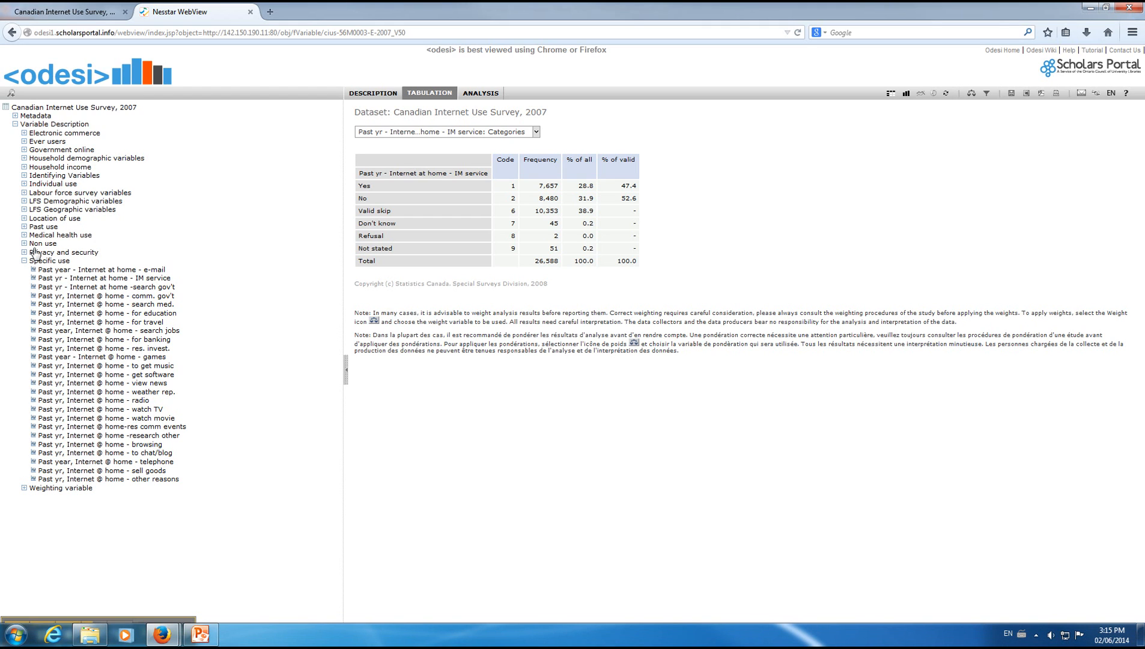
# Add "Age of respondent in 5 year groups" from the LFS Demographic variables as the table's column variable
pyautogui.click(24, 201)
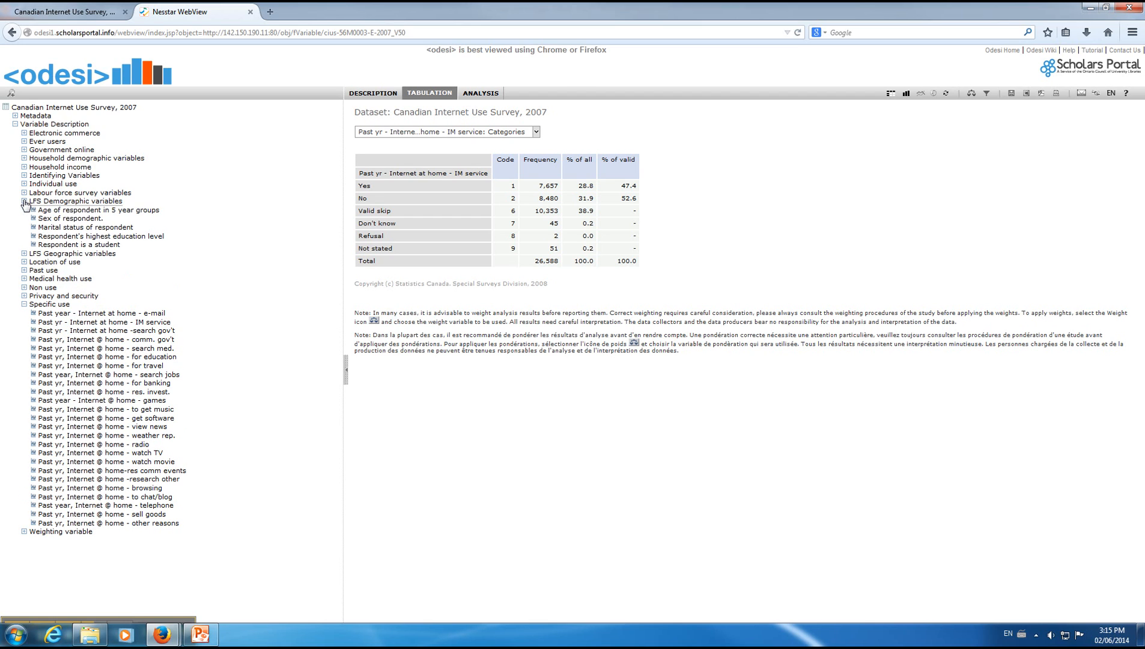
pyautogui.click(76, 215)
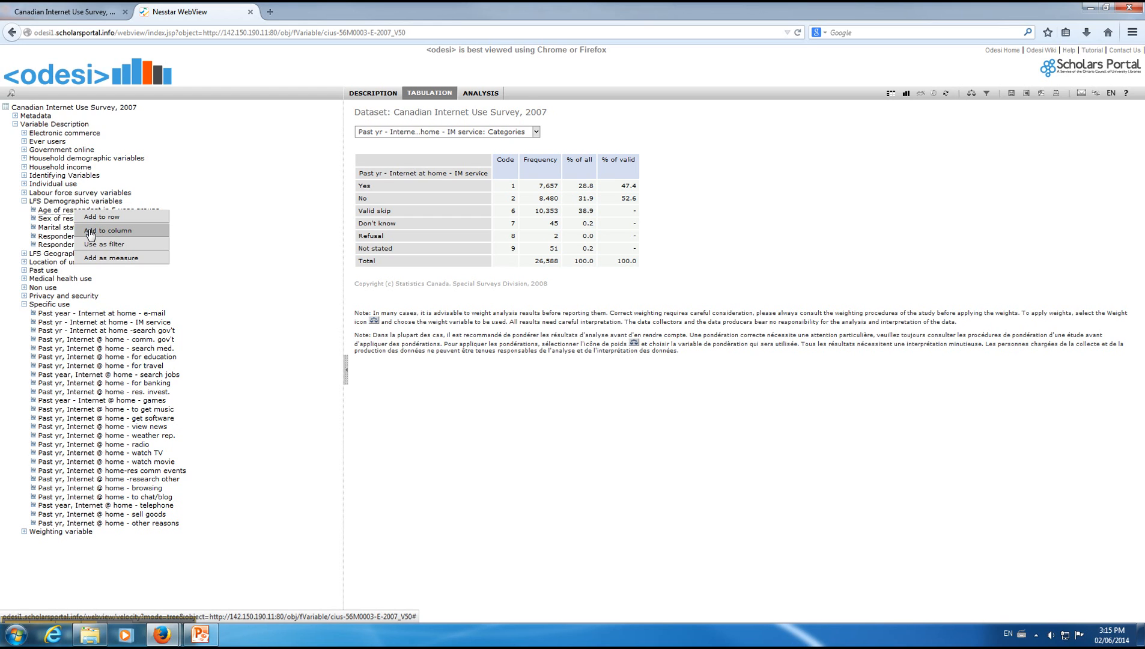
pyautogui.click(90, 231)
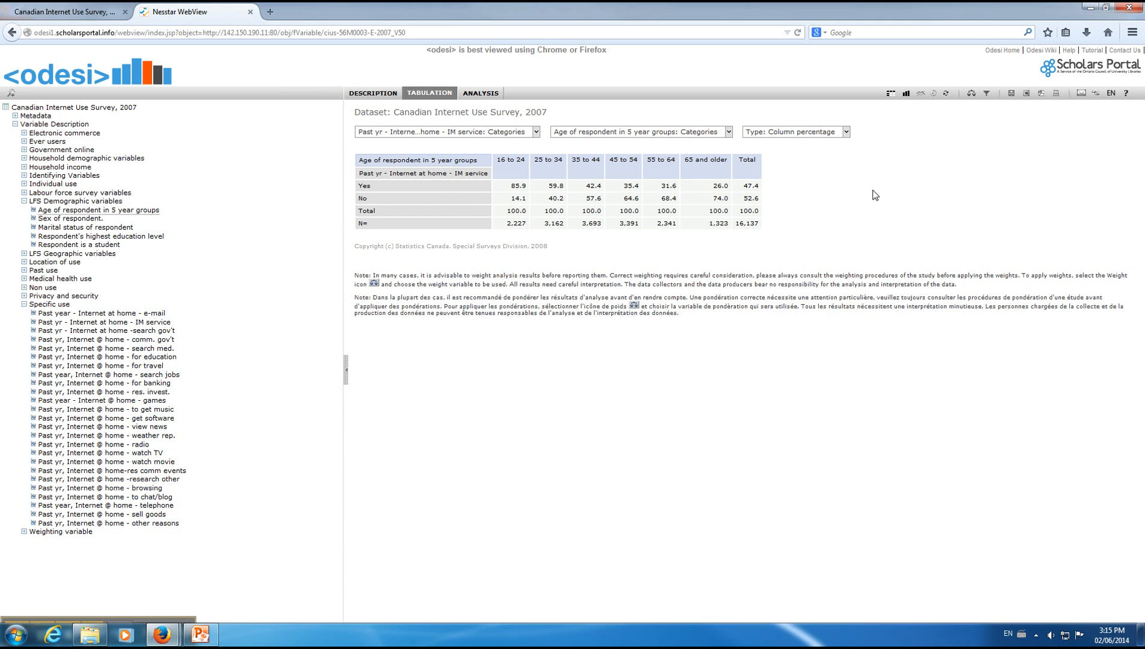
# Display the IM service by age cross-tabulation as a vertical stacked bar chart
pyautogui.click(906, 94)
pyautogui.click(905, 134)
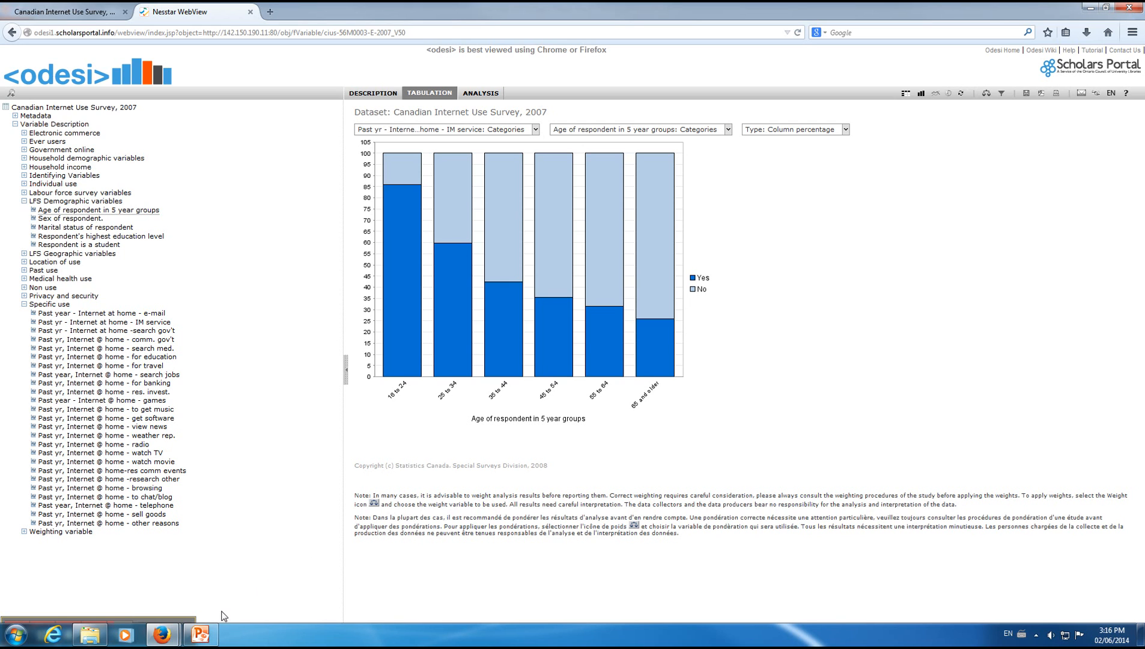
# Switch to the PowerPoint presentation and start the slide show at the closing credits slide
pyautogui.click(200, 634)
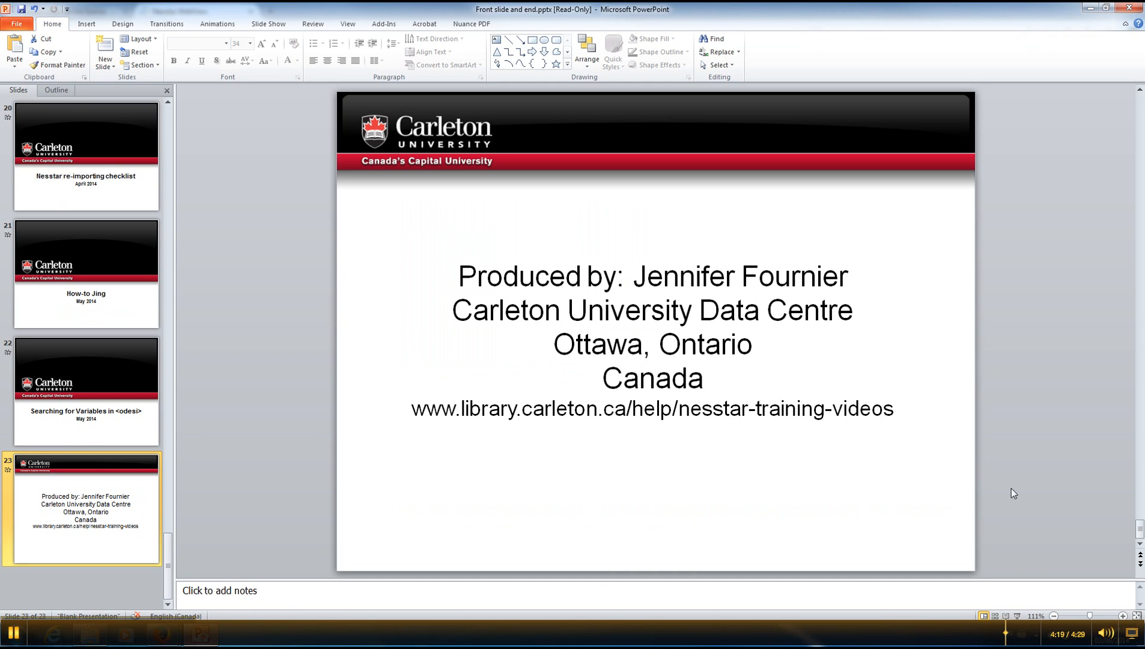
pyautogui.click(1016, 616)
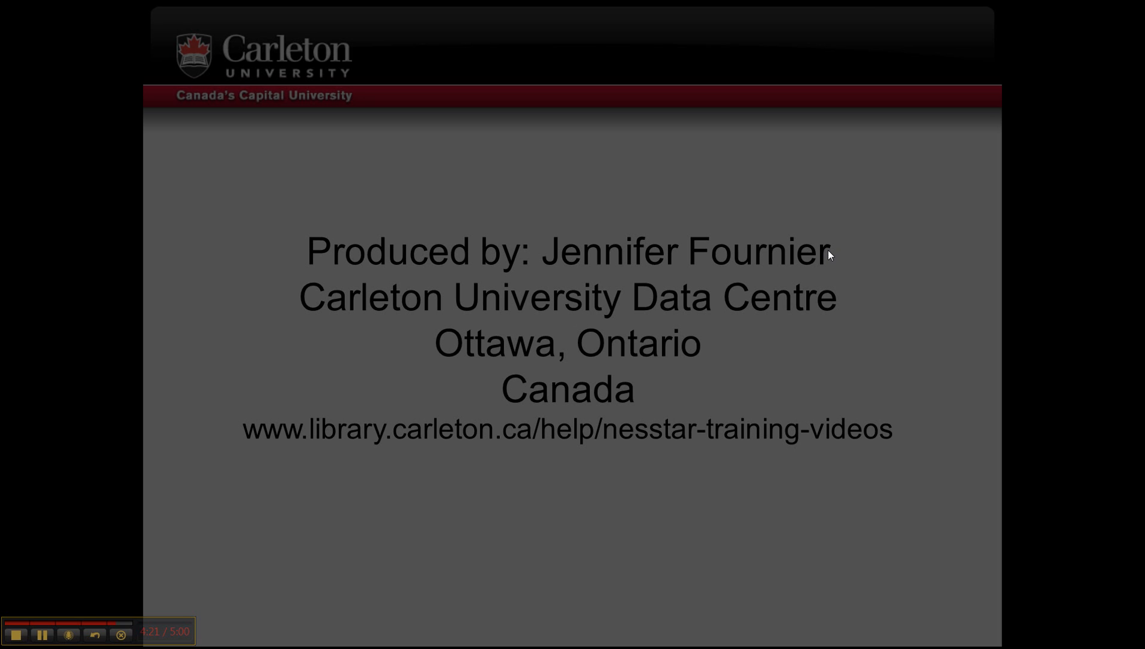